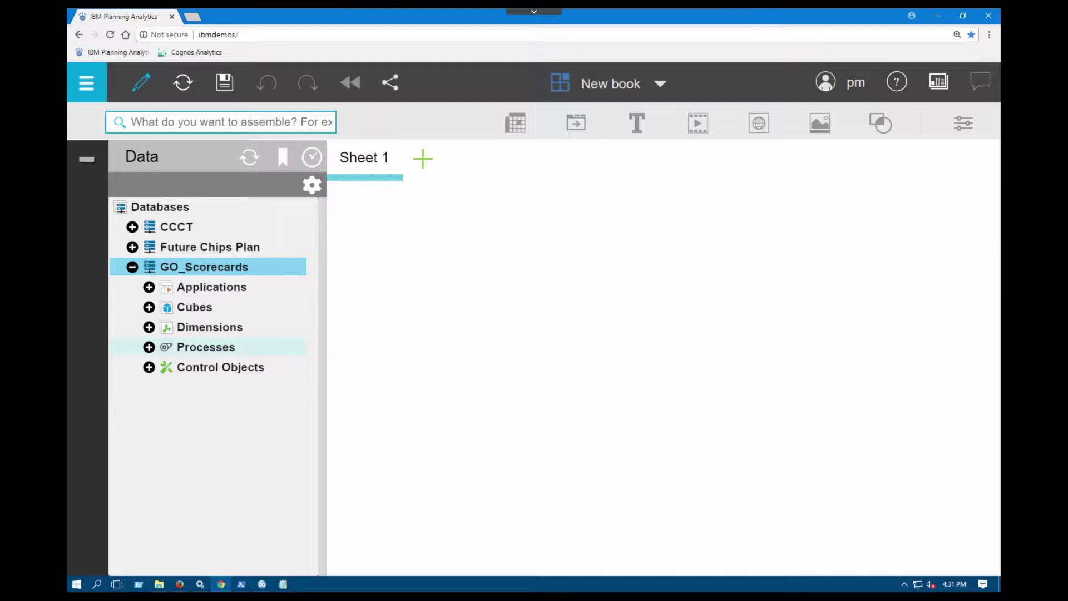
Expand Future Chips Plan, then try expanding CCCT, which raises a 401 content-tree error.
click(209, 246)
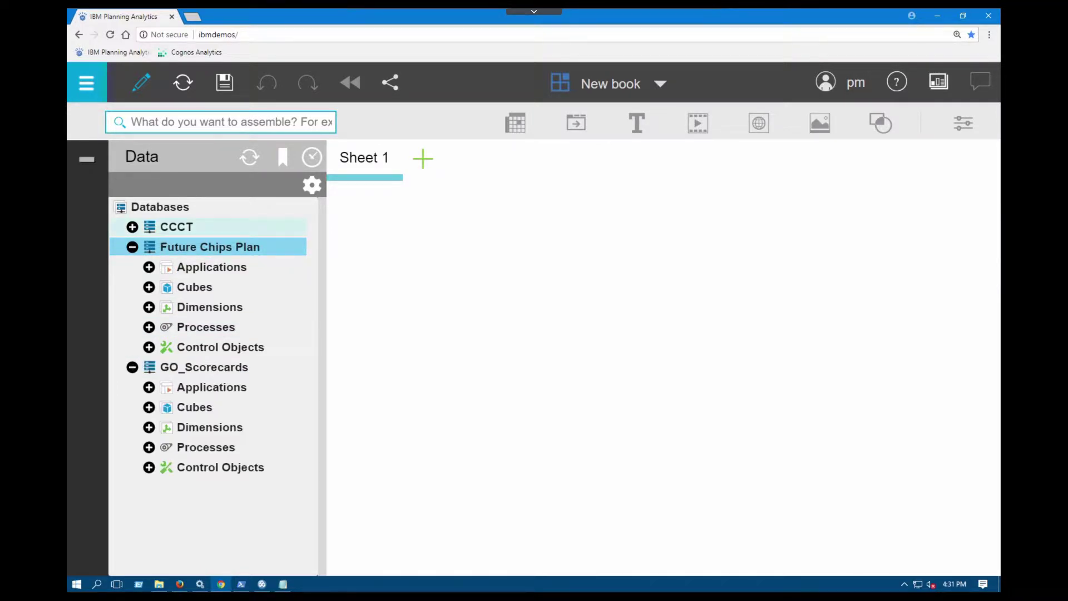
click(176, 227)
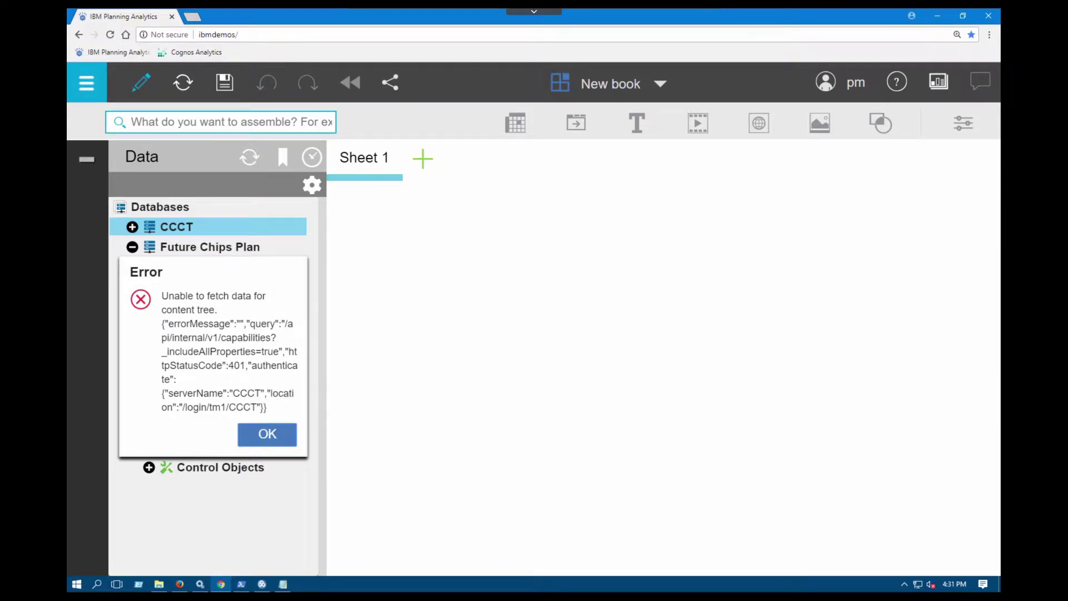
Dismiss the HTTP 401 'unable to fetch content tree' error with OK.
click(267, 441)
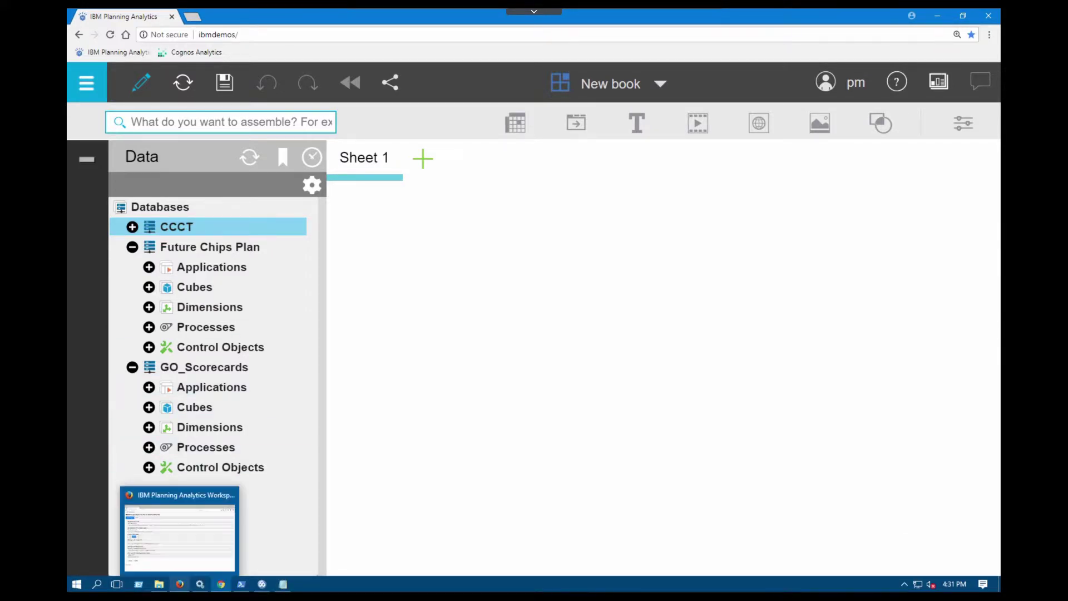
click(179, 584)
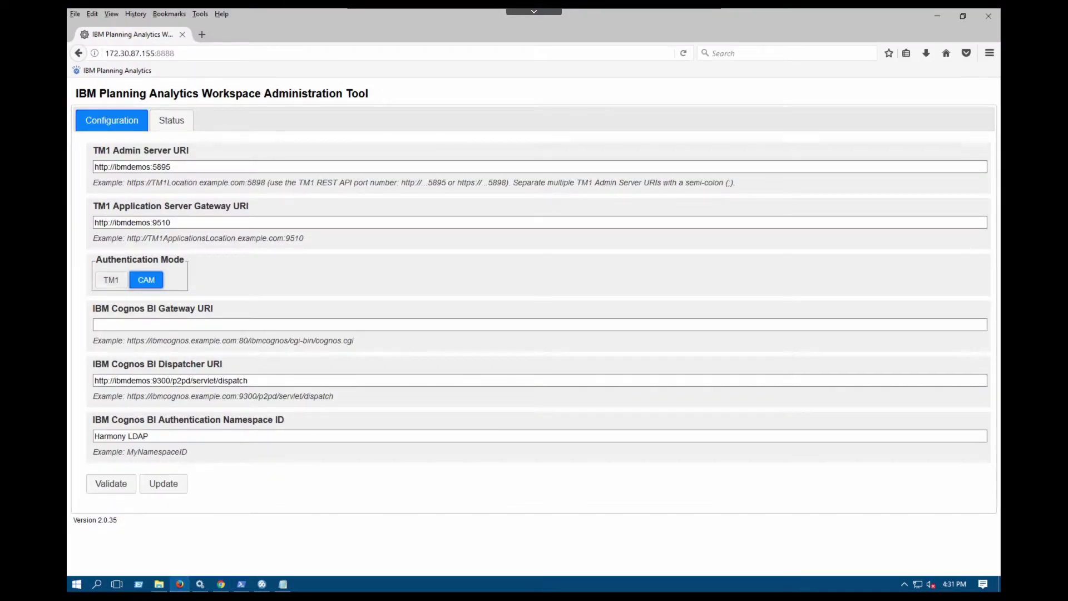
click(111, 279)
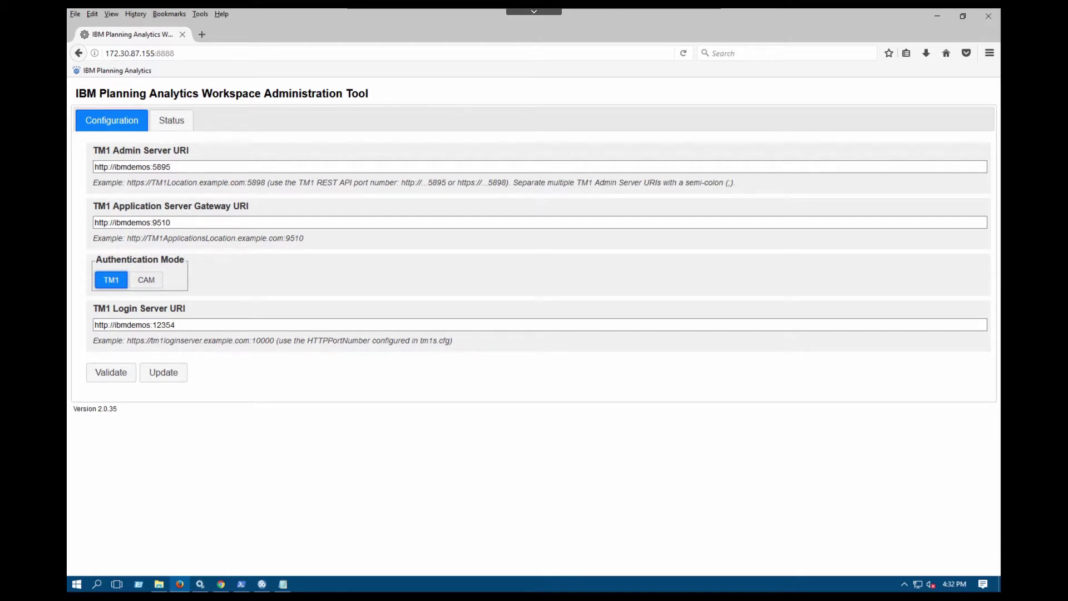
click(147, 280)
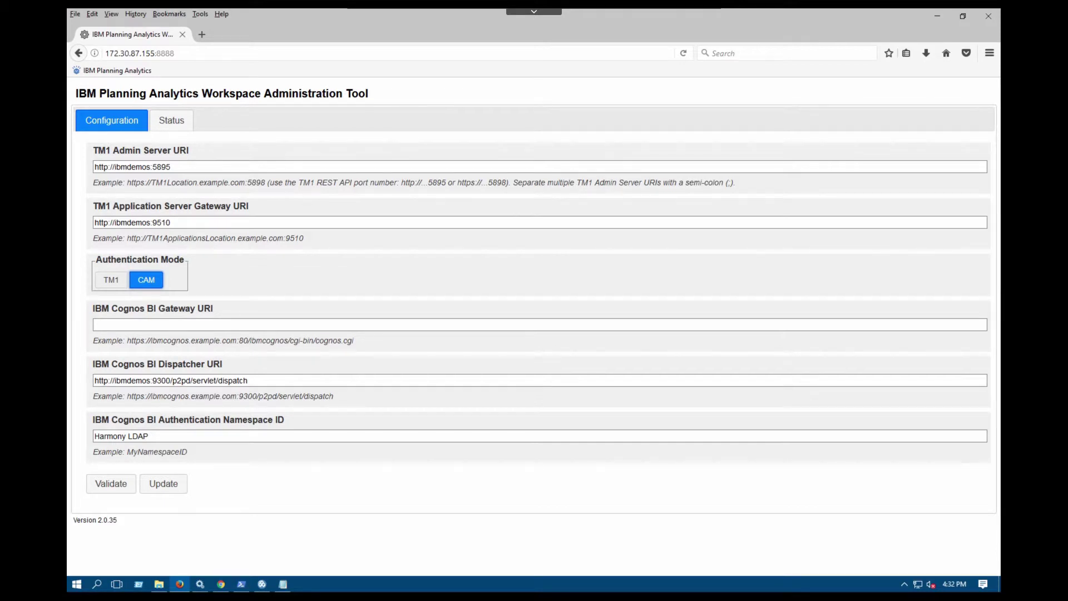
click(111, 280)
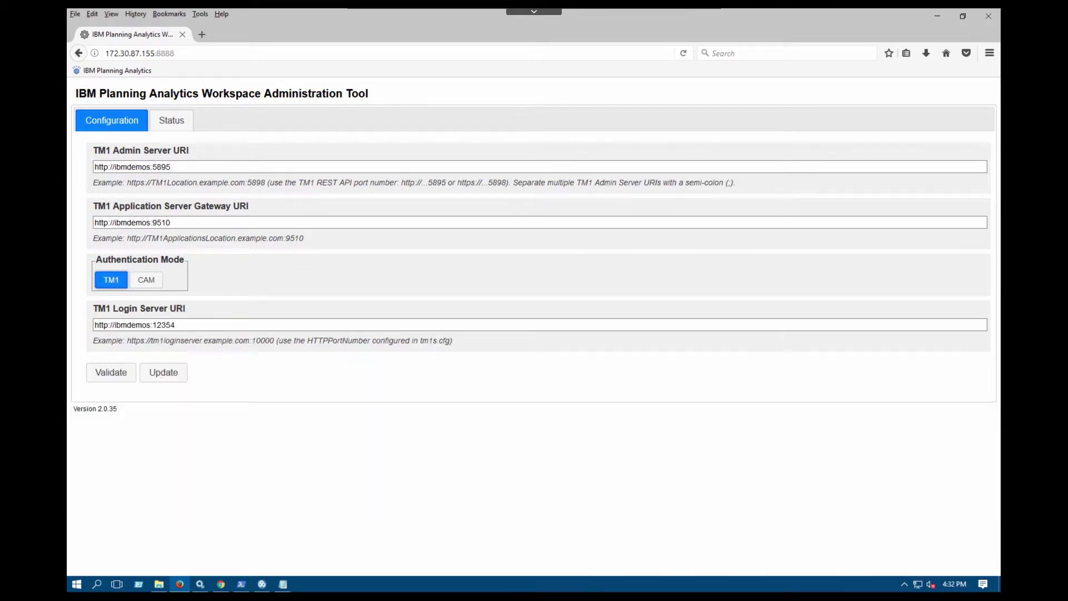
click(146, 280)
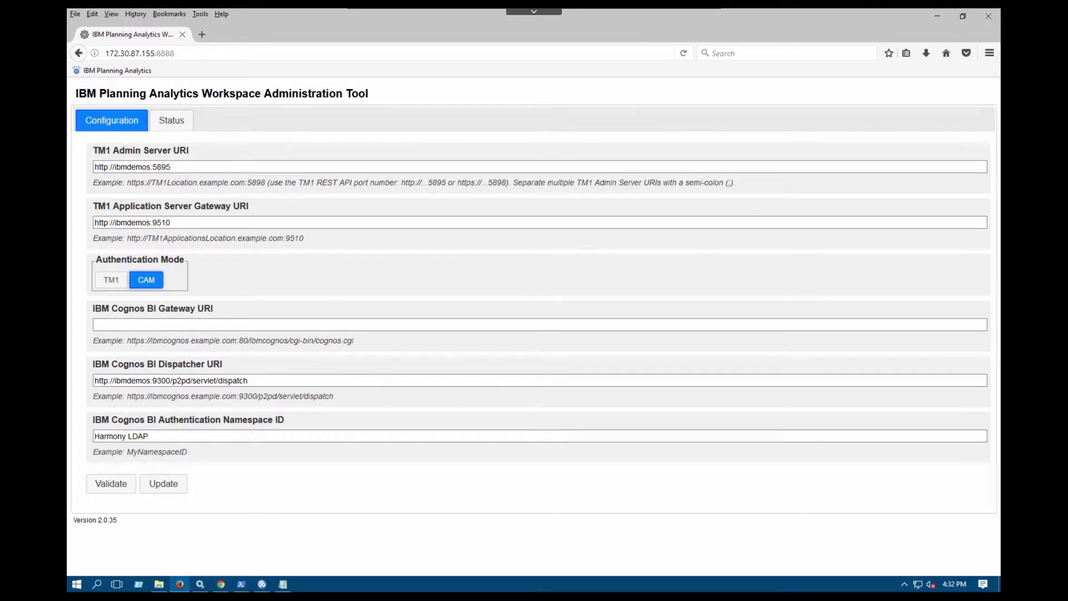
click(163, 435)
click(938, 15)
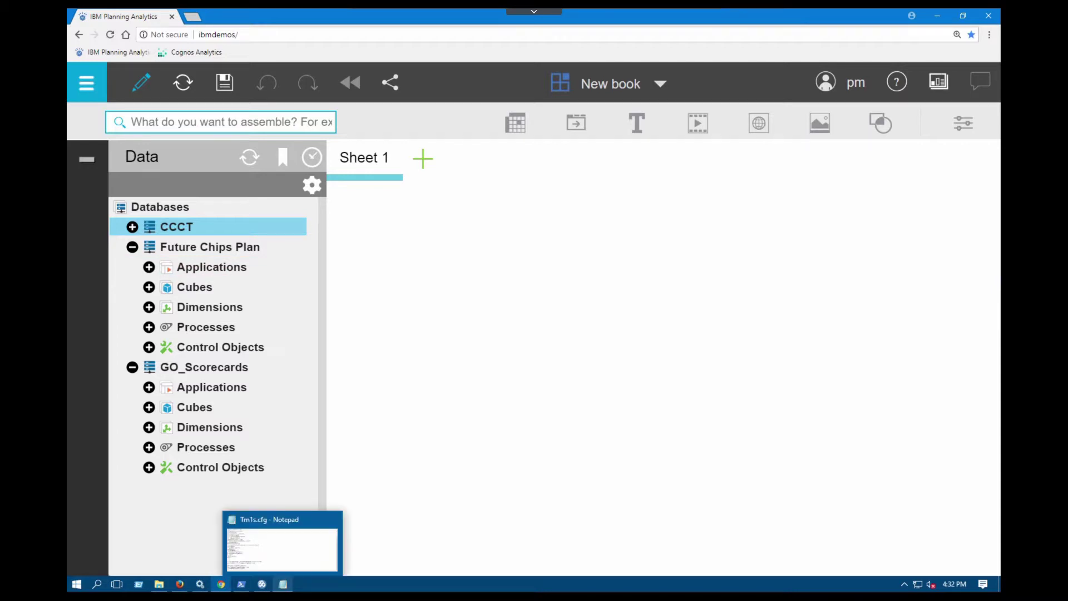
Change IntegratedSecurityMode from 1 to 5 in Tm1s.cfg.
click(283, 584)
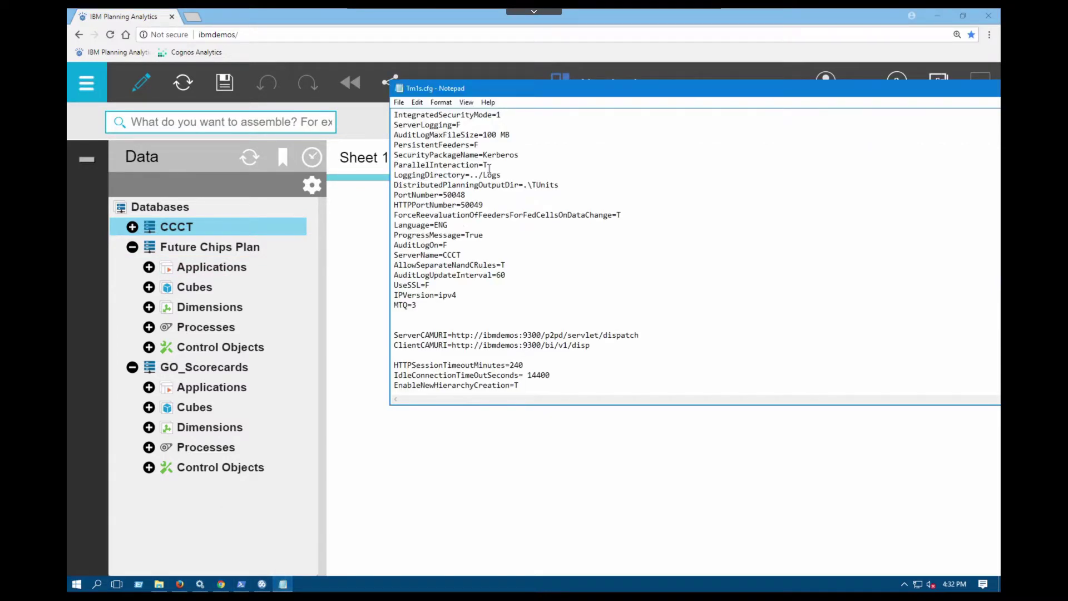
scroll(489, 167, up, 2)
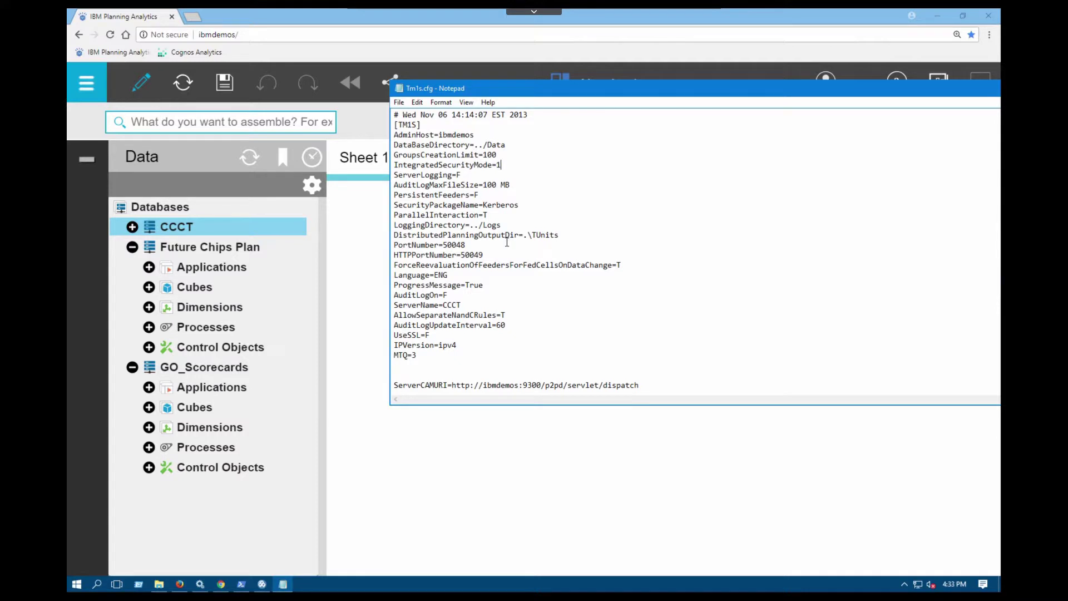
key(BackSpace)
text(5)
Check the HTTPPortNumber 50049 and ServerCAMURI/ClientCAMURI lines, then save Tm1s.cfg.
drag(484, 256, 461, 255)
scroll(469, 310, down, 1)
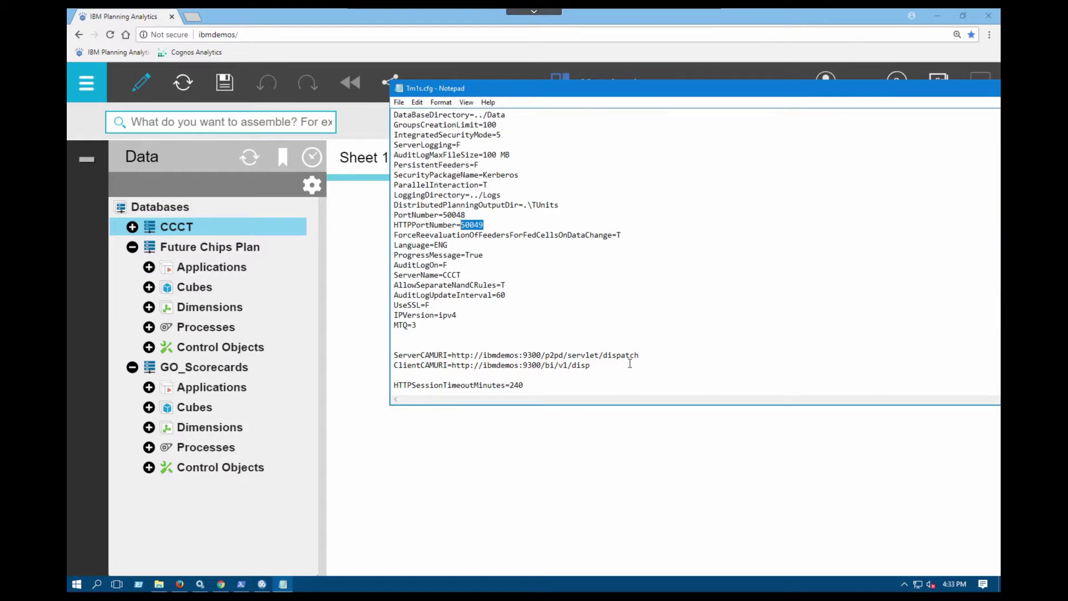
drag(629, 365, 382, 357)
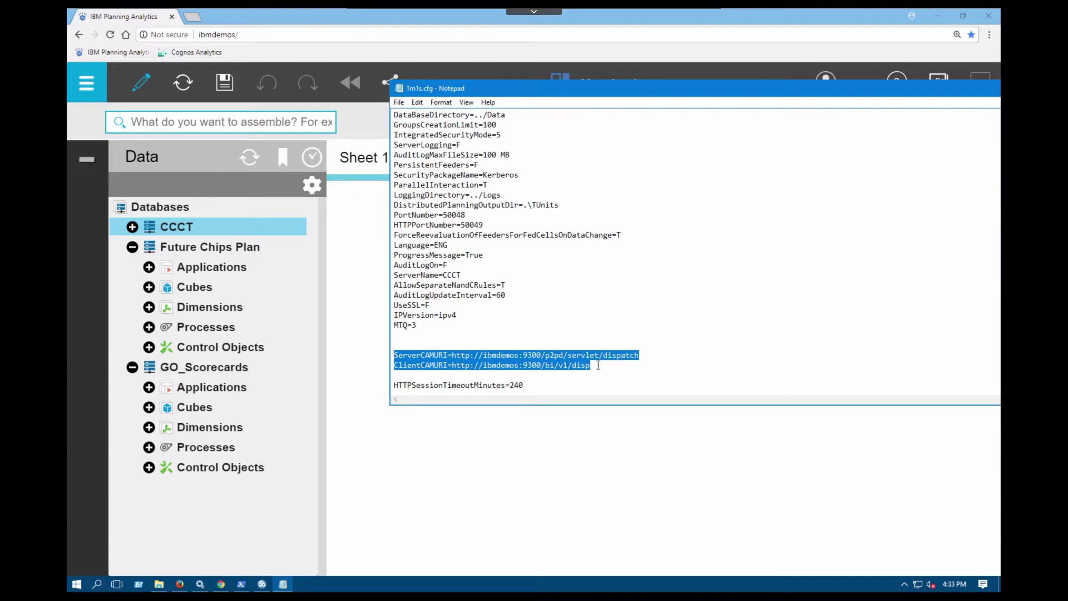
click(399, 103)
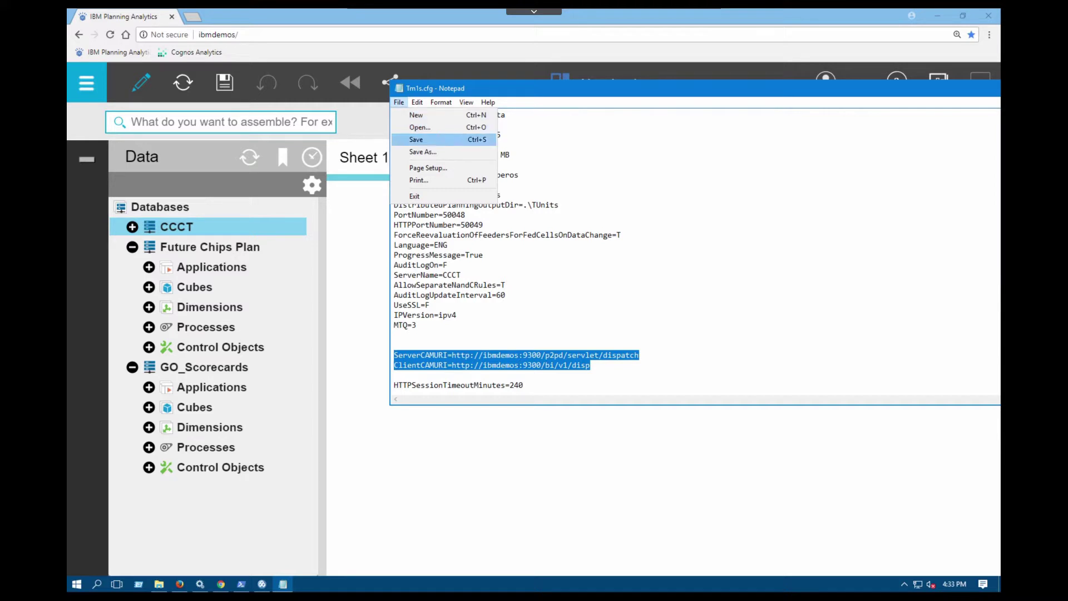
click(427, 140)
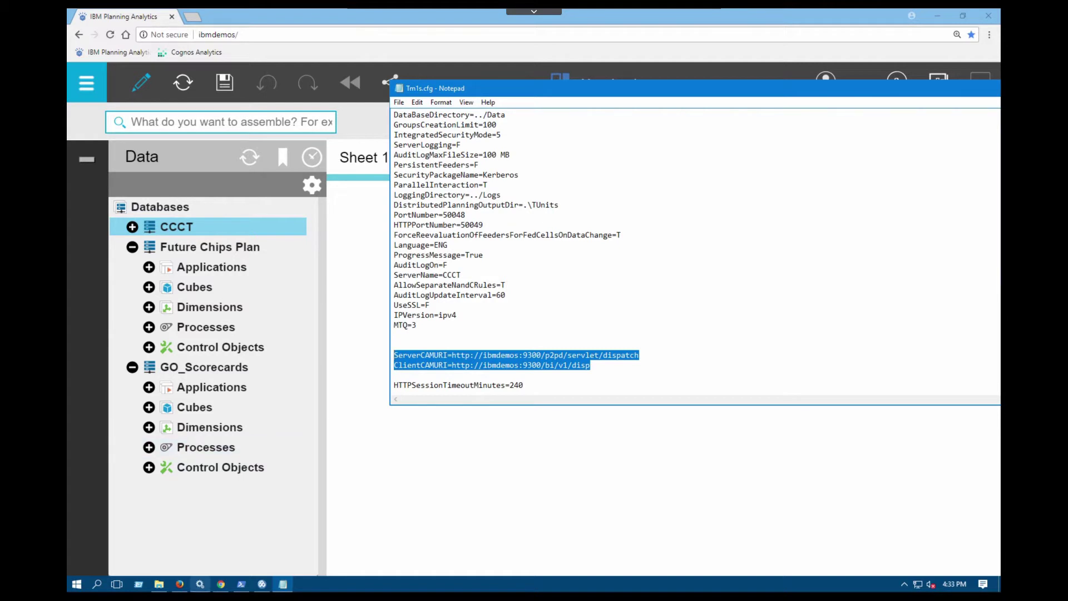
Restart the IBM Cognos TM1 Server - CCCT service in Windows Services.
click(199, 584)
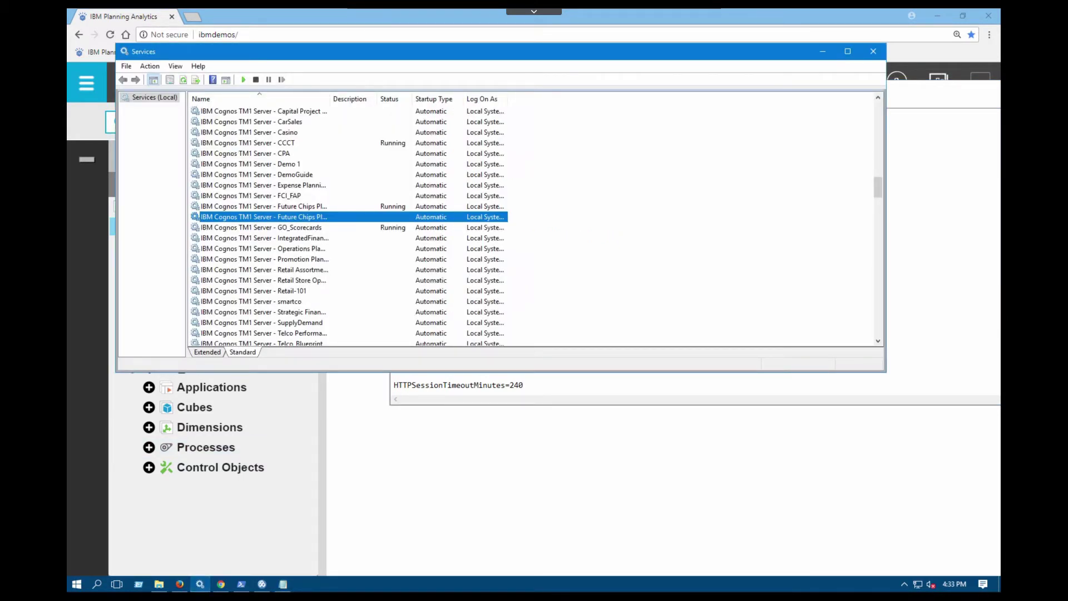
scroll(532, 226, up, 6)
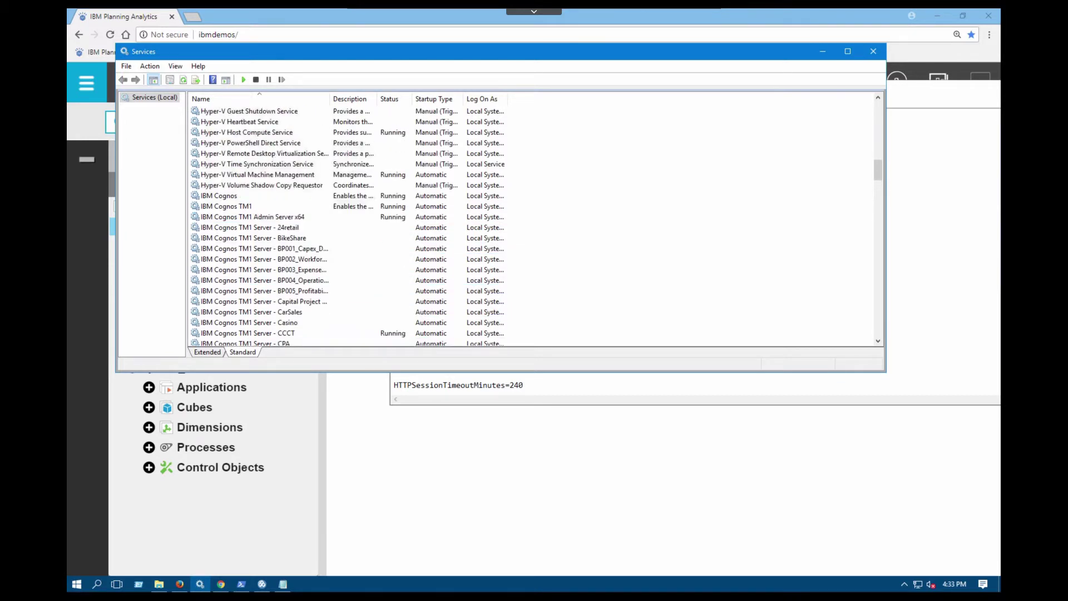
scroll(532, 225, down, 1)
click(248, 302)
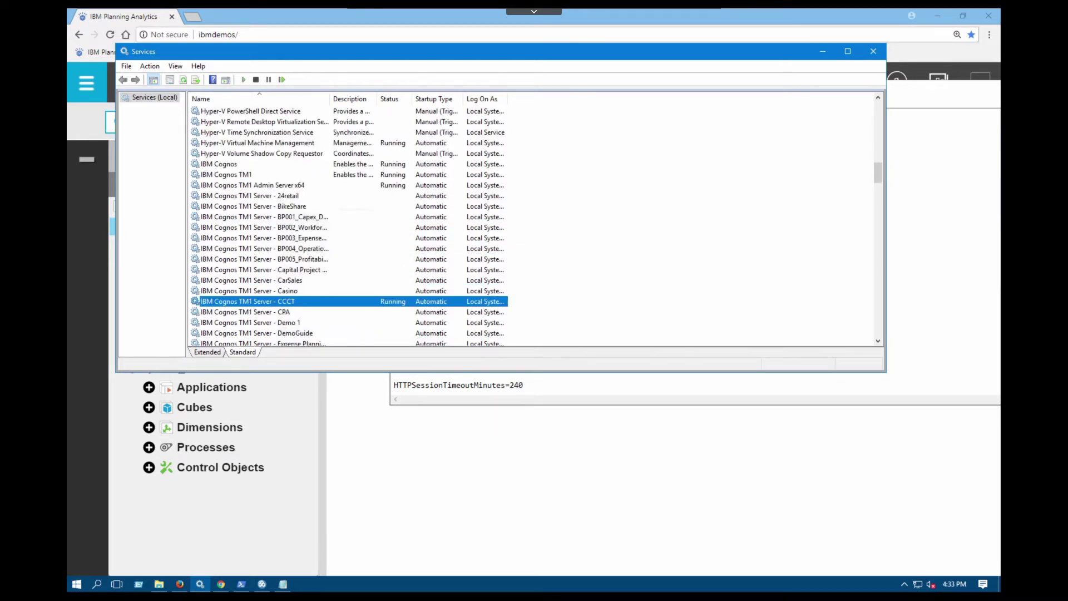
click(282, 79)
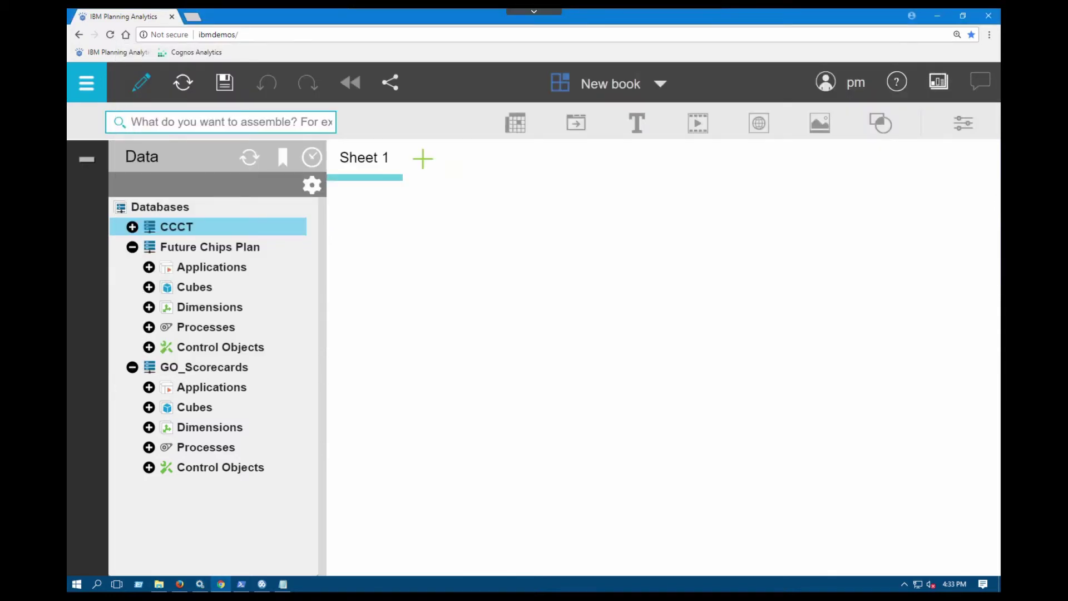
Log out of Workspace and sign back in with the account username and password.
click(826, 82)
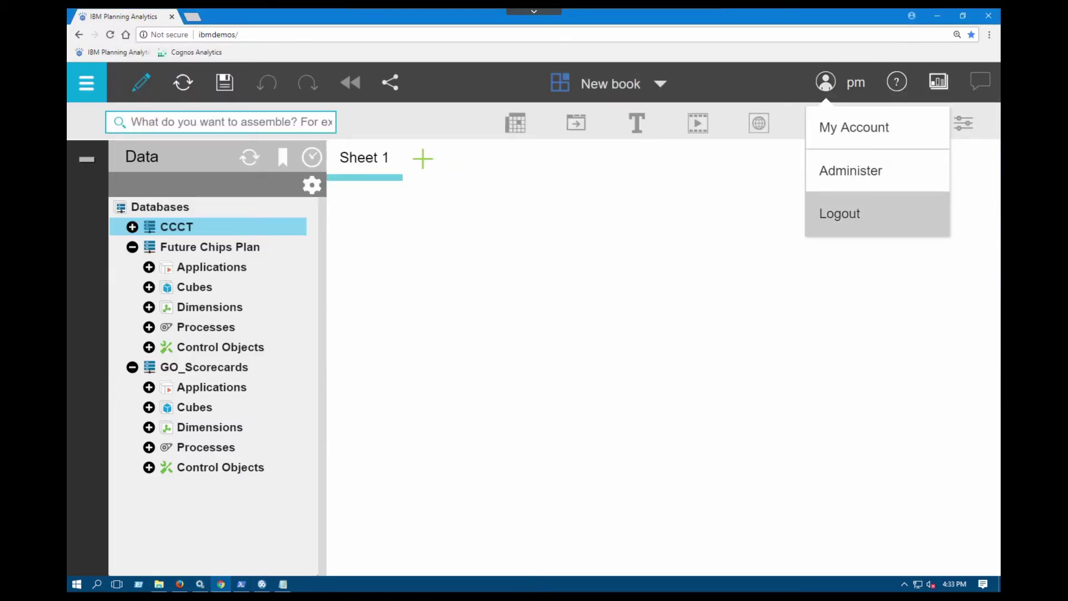
click(840, 213)
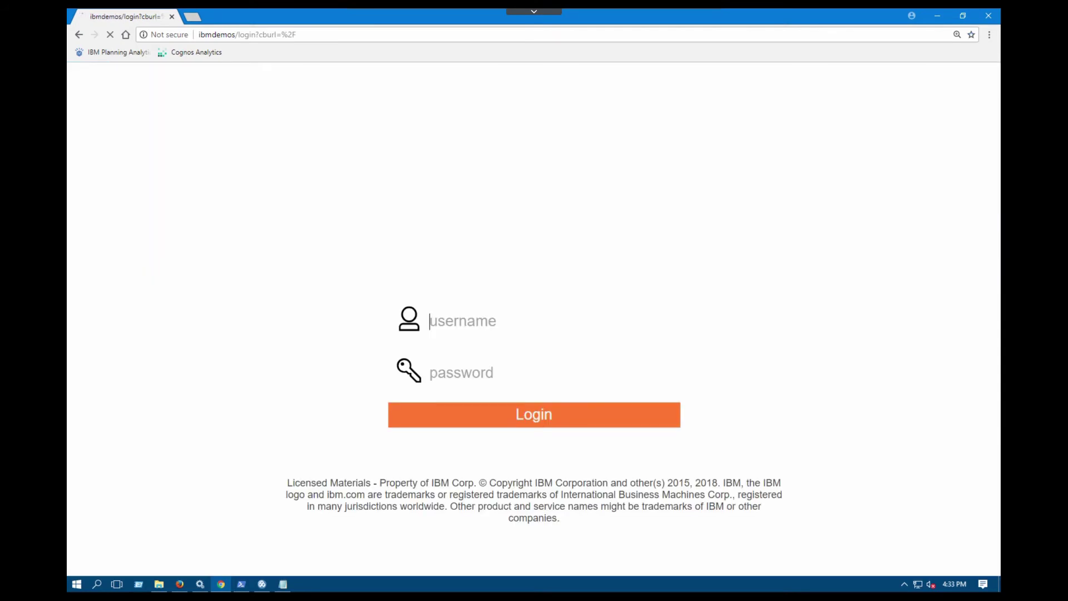
text(pm)
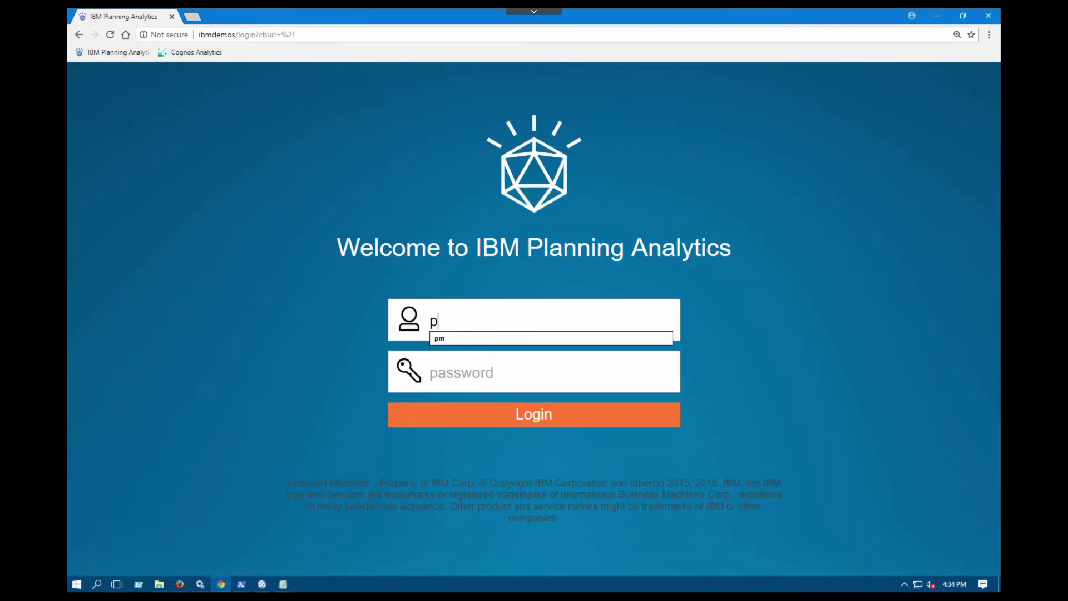
key(Tab)
text(***)
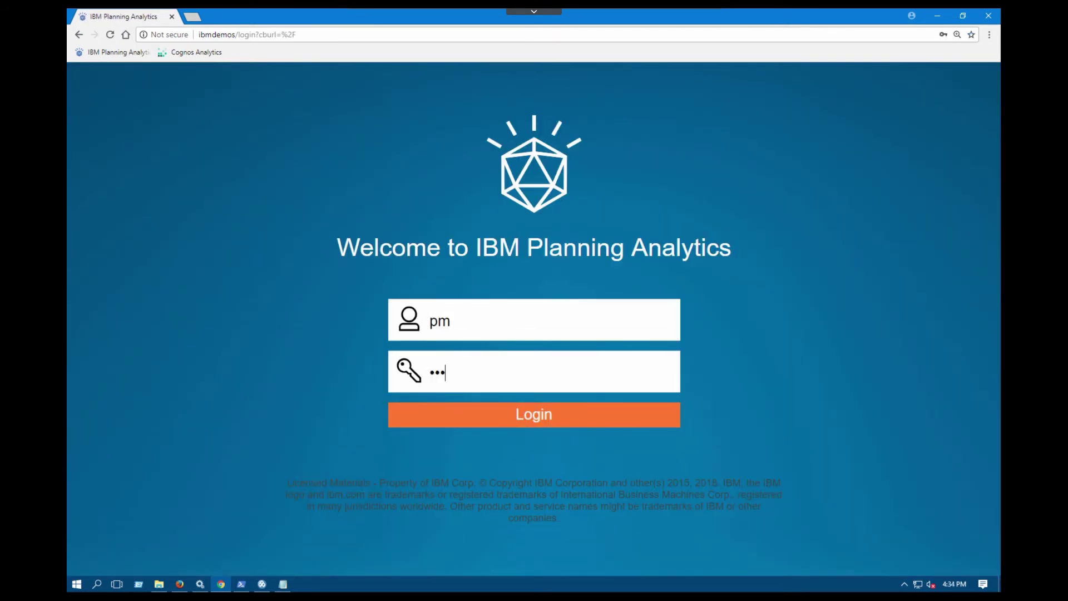
text(*****)
key(Return)
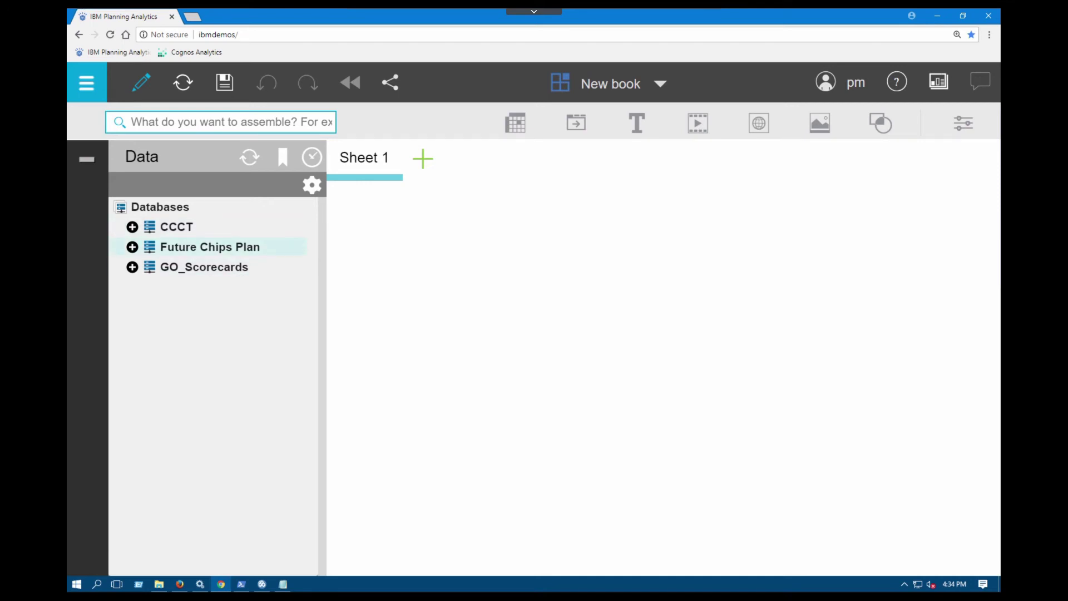
Expand GO_Scorecards, Future Chips Plan and CCCT, with CCCT now opening without error.
double_click(204, 268)
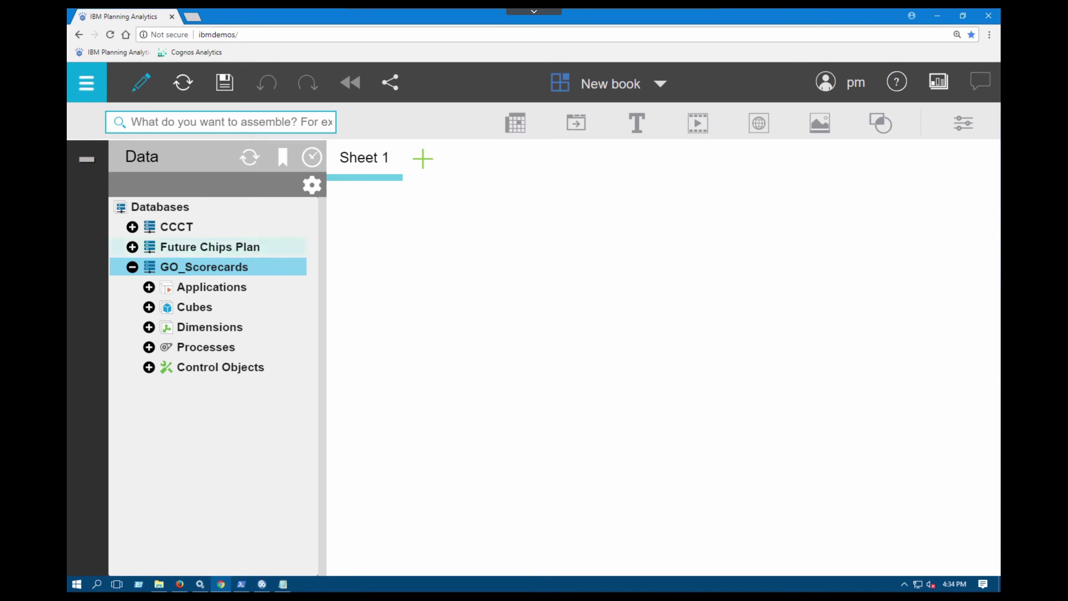
double_click(210, 247)
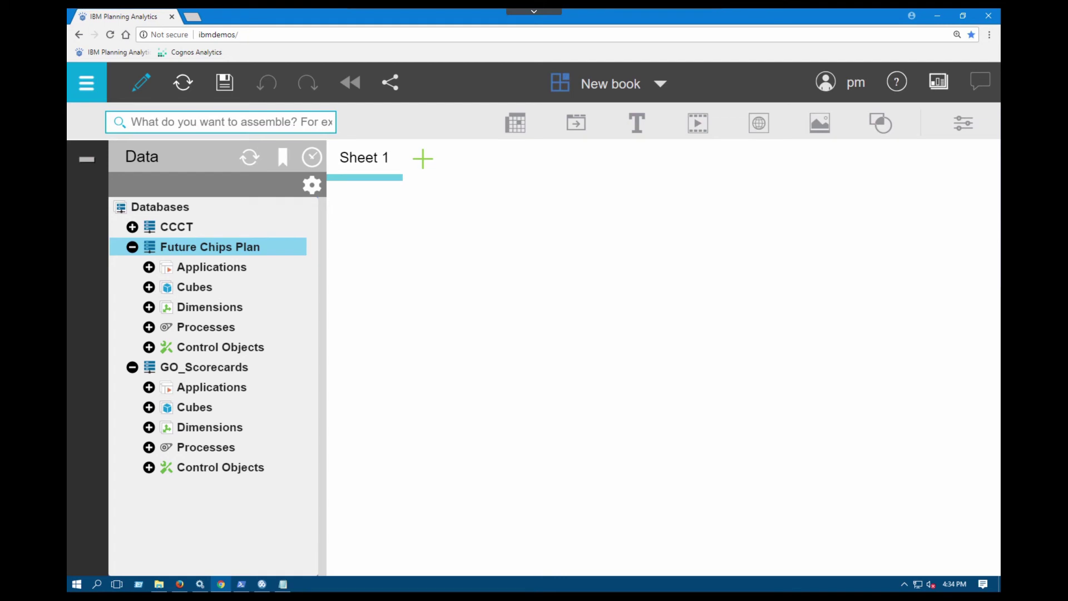
double_click(176, 227)
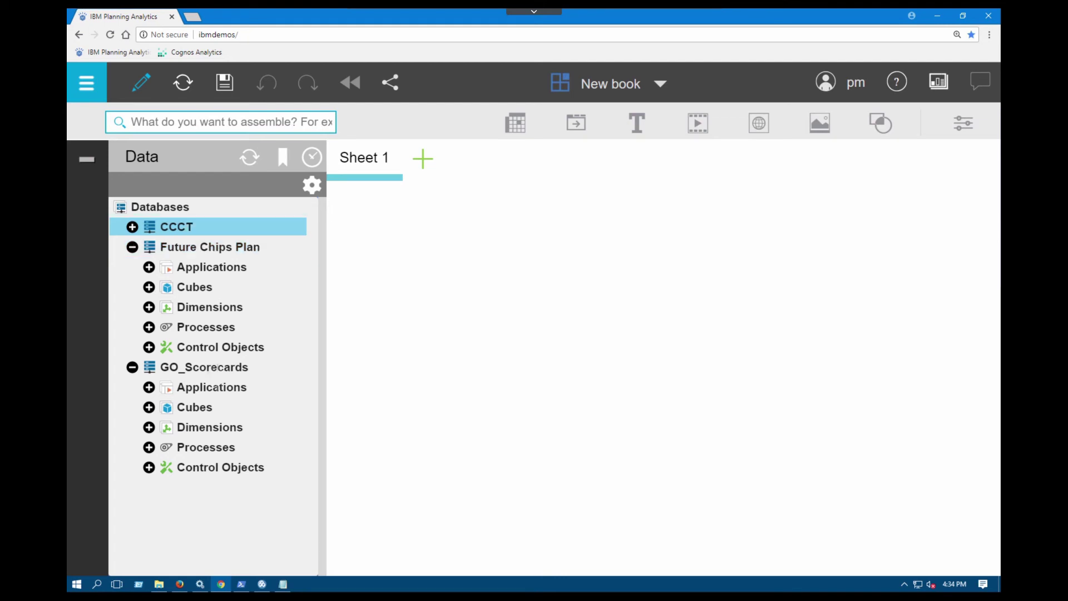